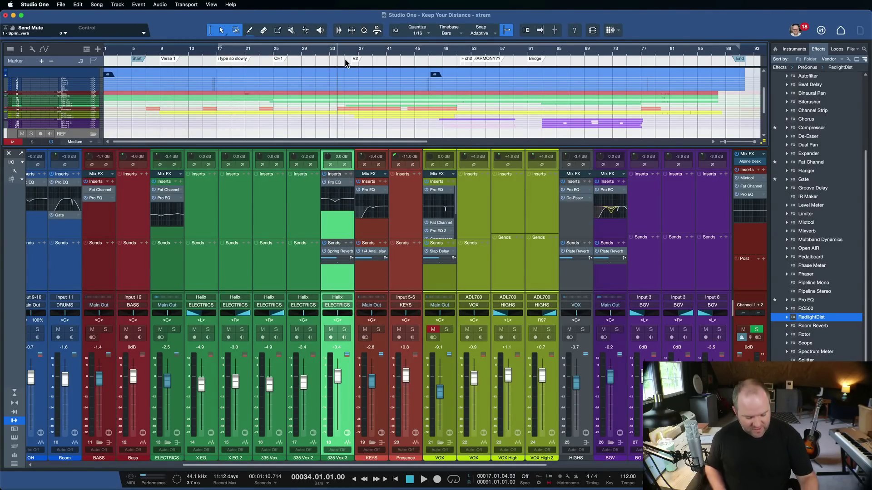
Play the song, zoom the timeline to bars 27–55, and solo the 335 Vox 3 track
key("space")
left_click_drag(345, 63, 313, 94)
scroll(312, 94, "up", 5)
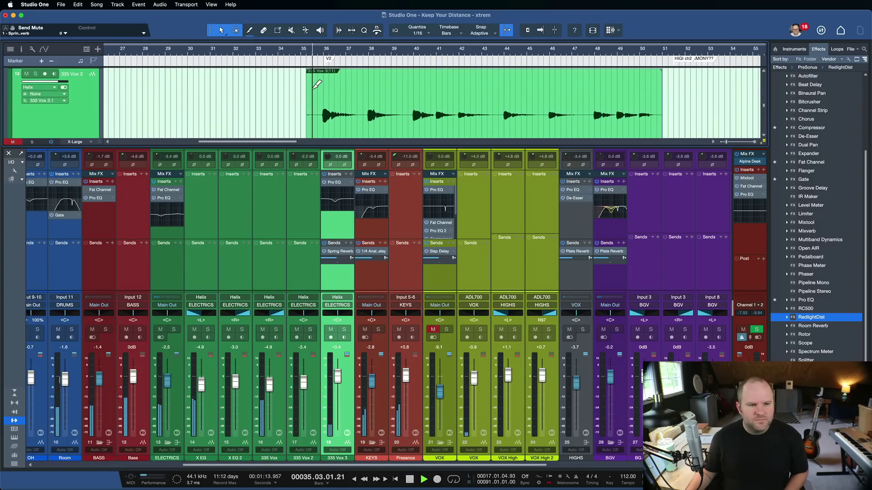
scroll(311, 91, "down", 3)
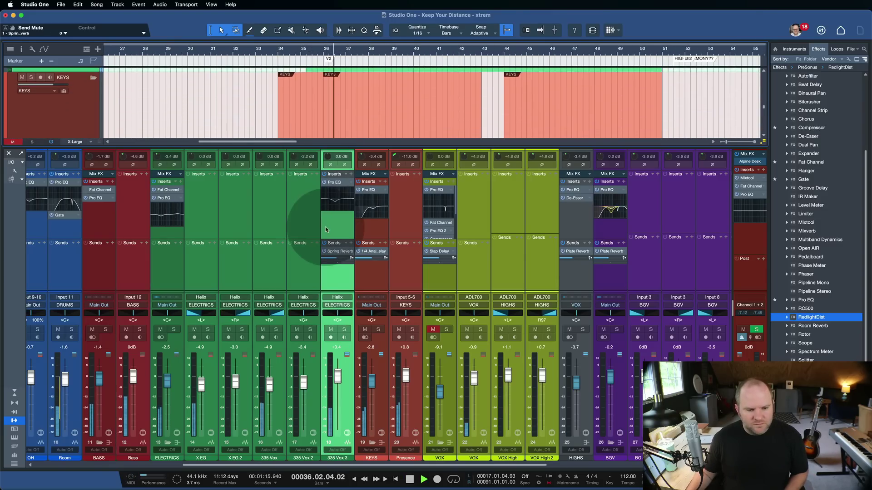
left_click(341, 279)
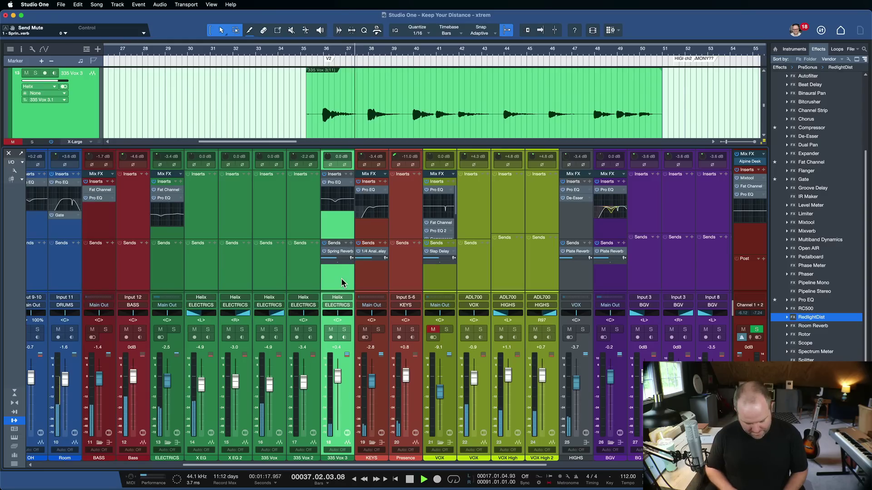
key("s")
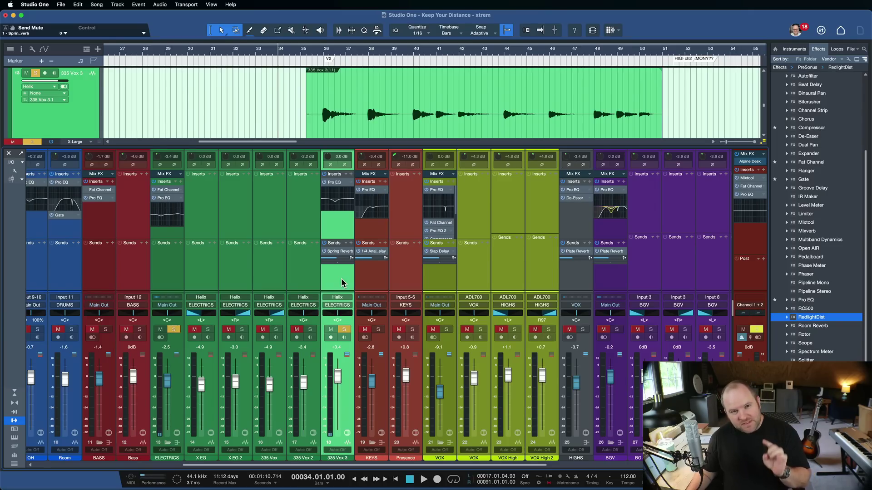
Open the program preferences from the application menu
left_click(340, 225)
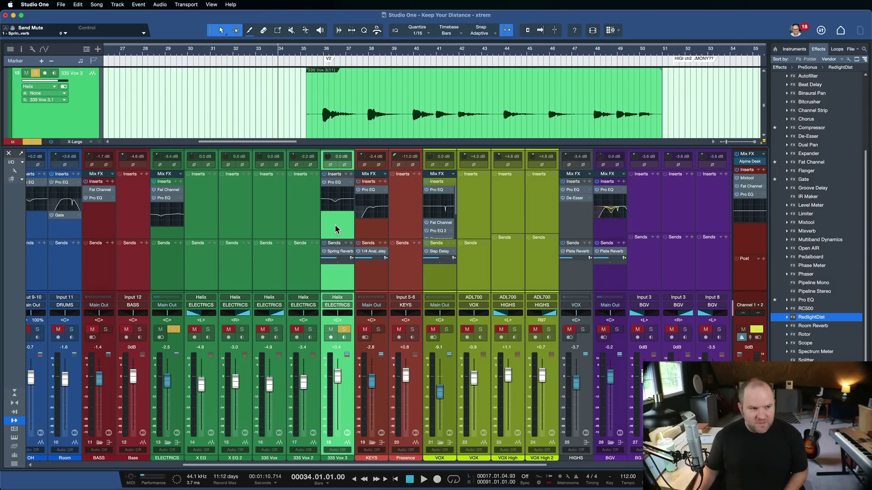
left_click(35, 4)
left_click(301, 179)
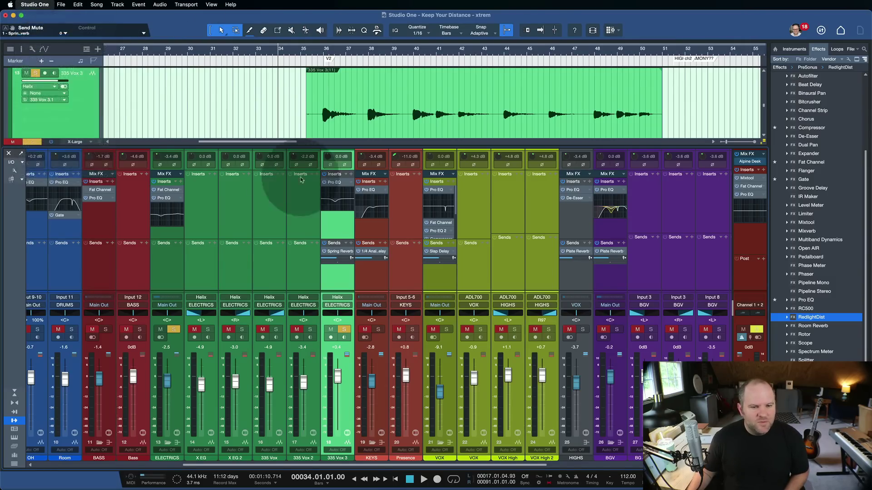
type("add inser")
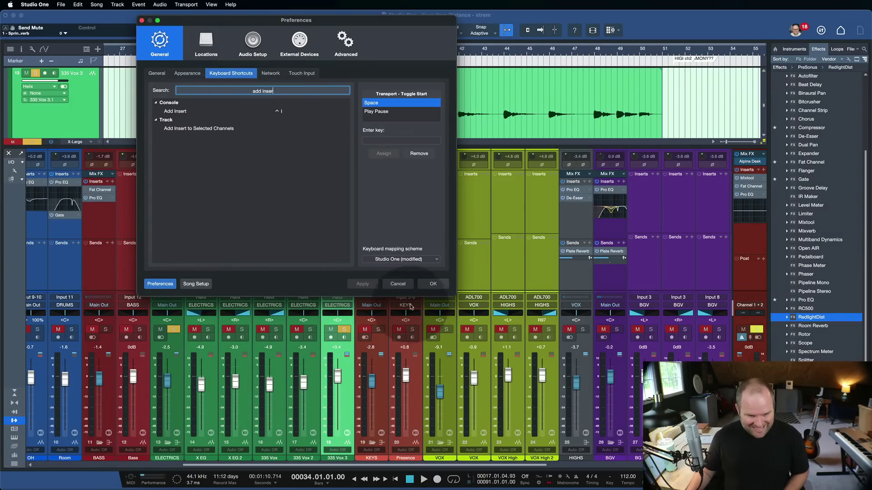
left_click(398, 284)
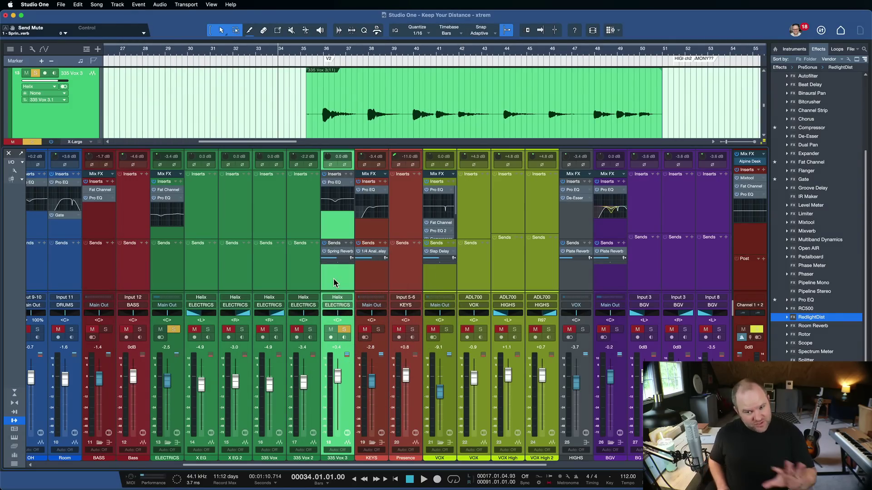
Select the 335 Vox 3 channel in the console with the arrow keys
key("Up")
key("Up")
key("Up")
key("Up")
key("Down")
key("Down")
key("Down")
key("Down")
key("Down")
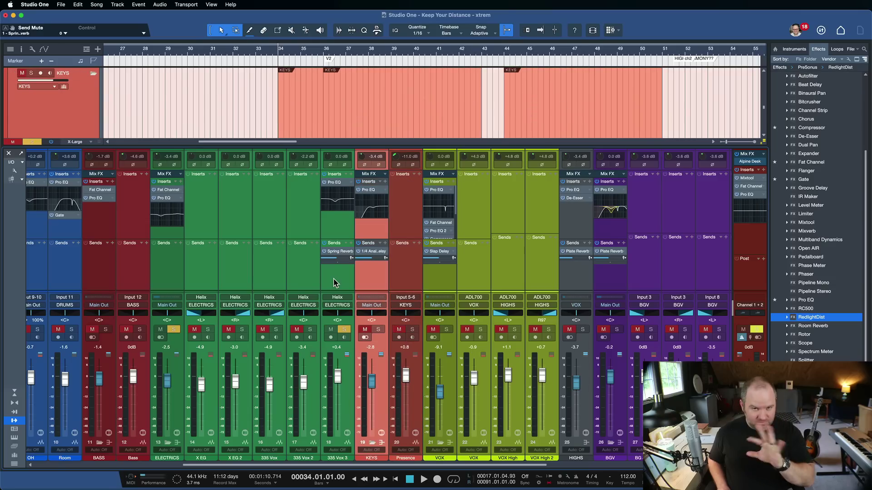
key("Up")
key("Up")
key("Down")
key("Down")
key("Up")
key("Up")
key("Down")
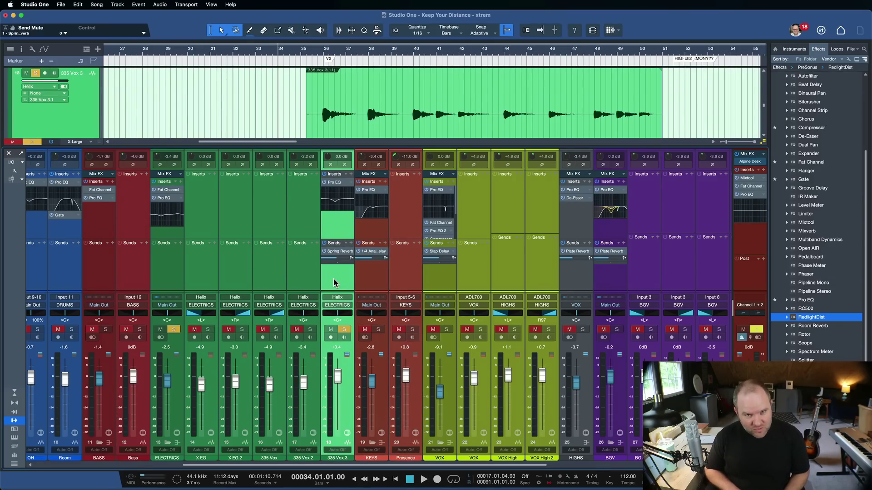
Insert X-Trem from the Add Insert list onto the 335 Vox 3 channel
key("i")
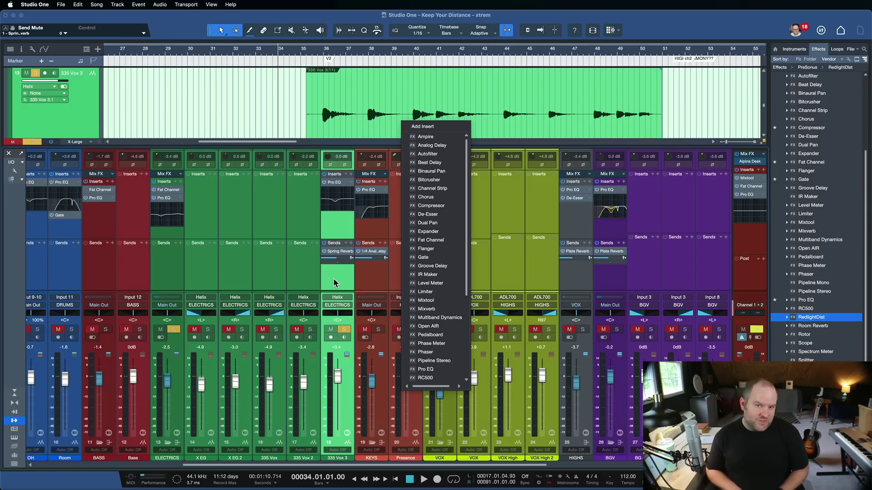
key("Up")
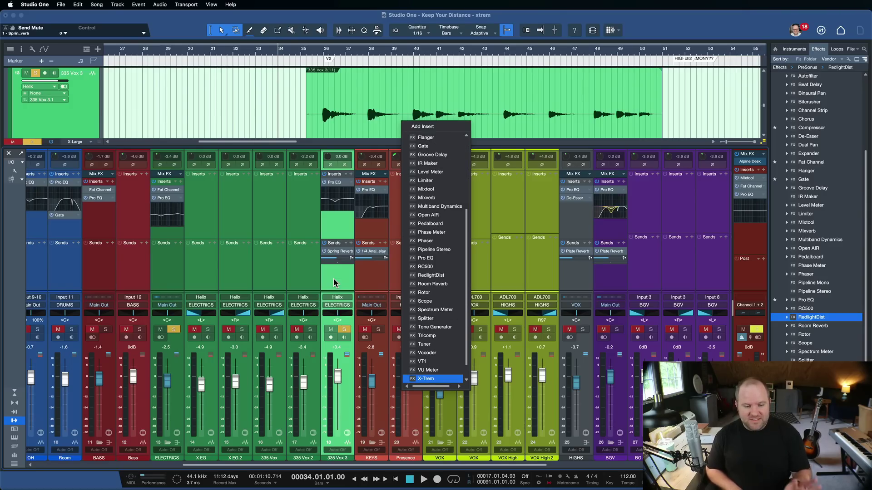
key("Return")
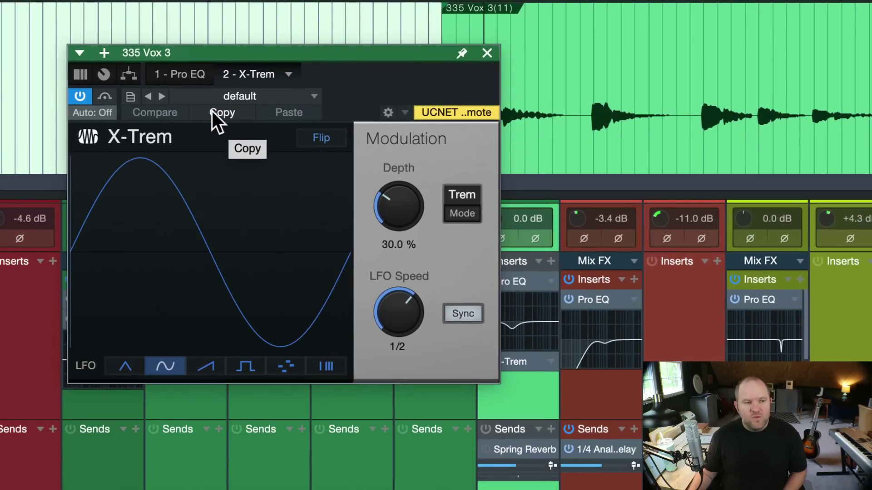
Unsync the LFO speed, set it to 4.67, raise depth to 100 %, and bypass the Spring Reverb send
left_click_drag(233, 54, 233, 57)
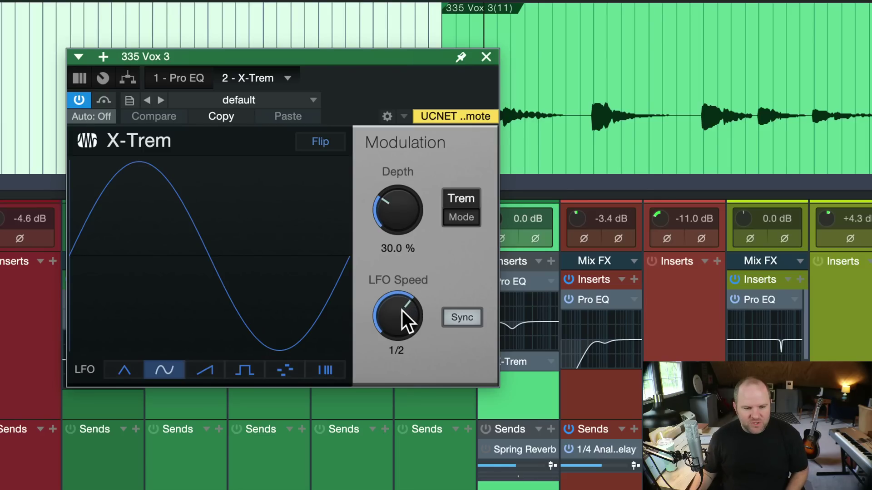
left_click(459, 313)
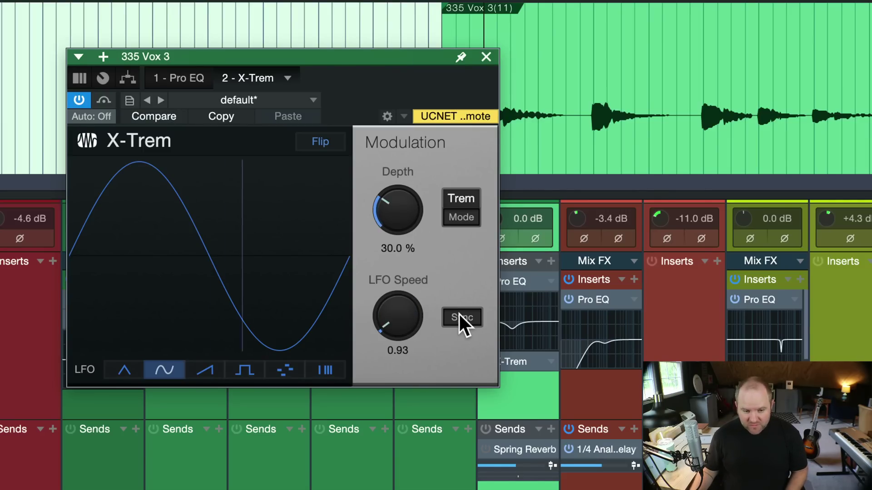
left_click_drag(401, 316, 400, 282)
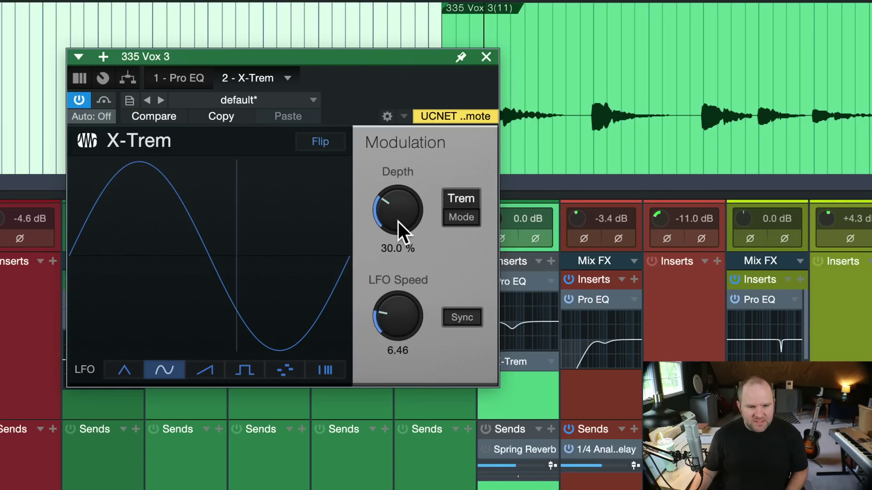
left_click_drag(398, 222, 412, 55)
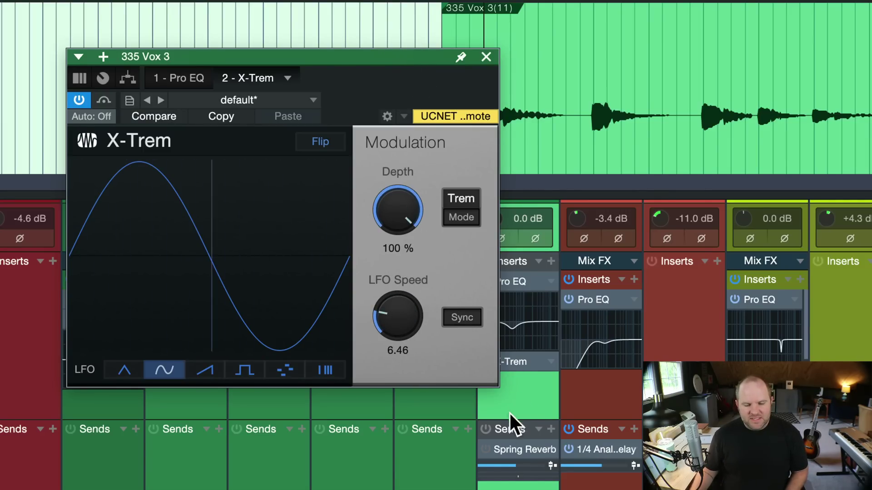
left_click(485, 448)
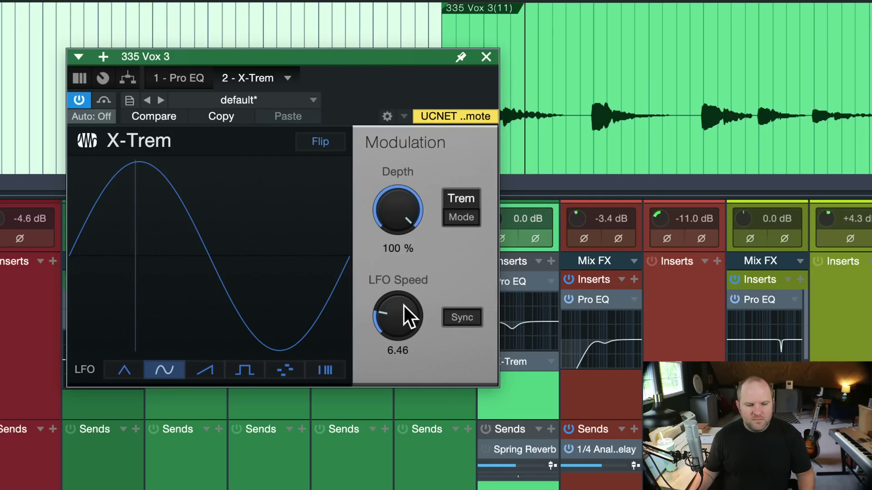
mouse_move(404, 306)
left_mouse_down()
mouse_move(405, 288)
mouse_move(404, 318)
left_mouse_up()
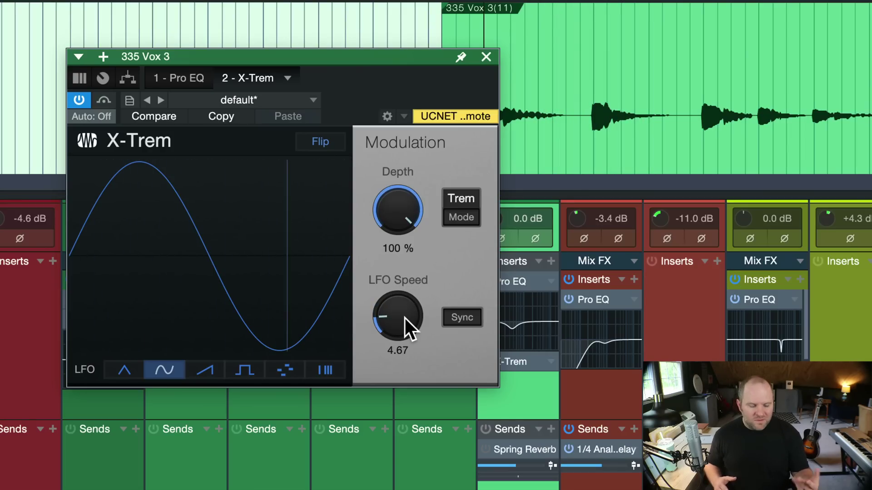
Try the triangle, sawtooth, random and bars LFO shapes, then settle on sine
left_click(124, 372)
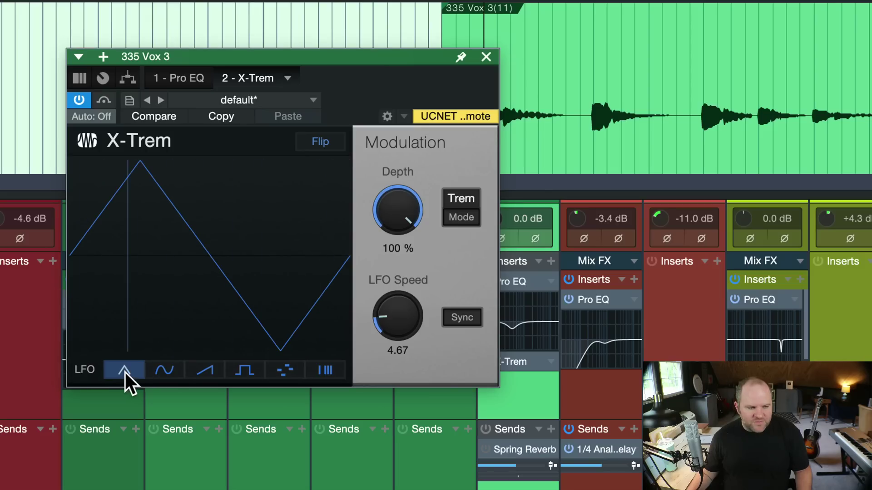
left_click(167, 371)
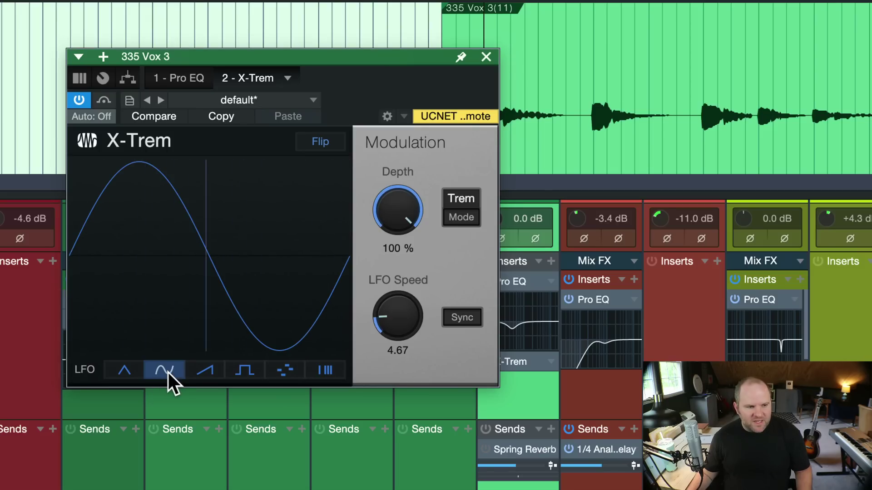
left_click(204, 371)
left_click(297, 371)
left_click(321, 371)
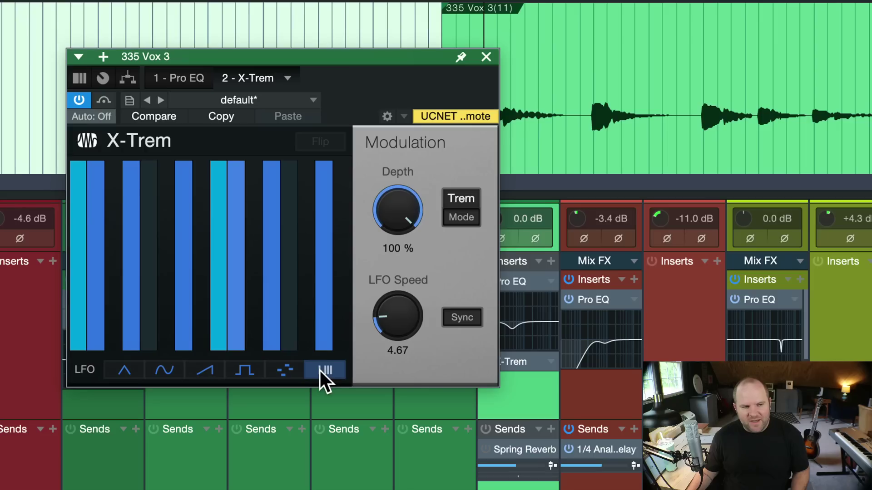
left_click(154, 370)
left_click(129, 369)
left_click(160, 371)
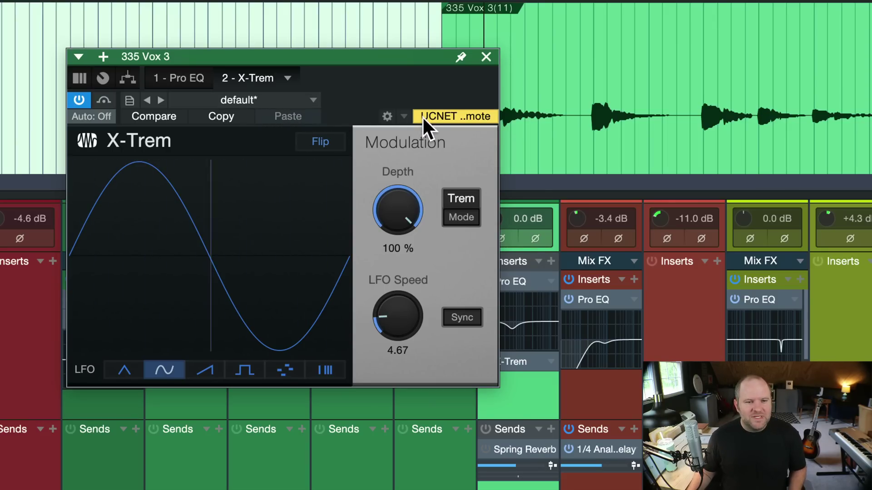
left_click(465, 218)
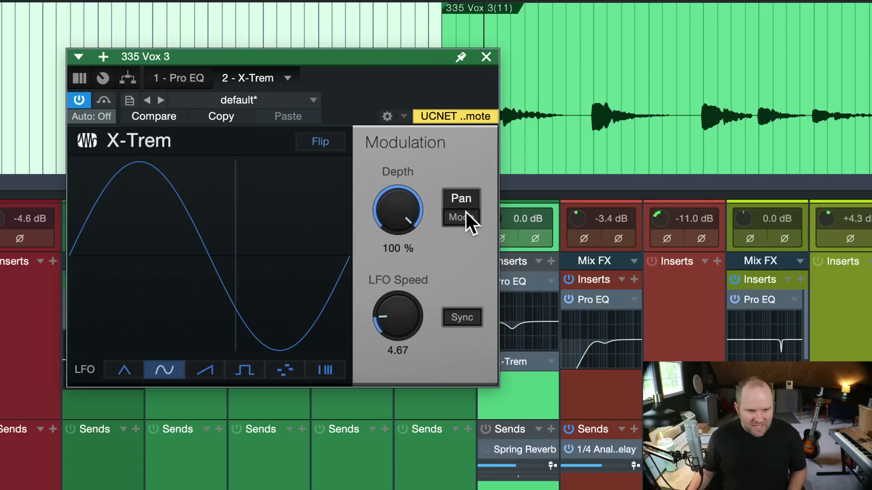
left_click(465, 218)
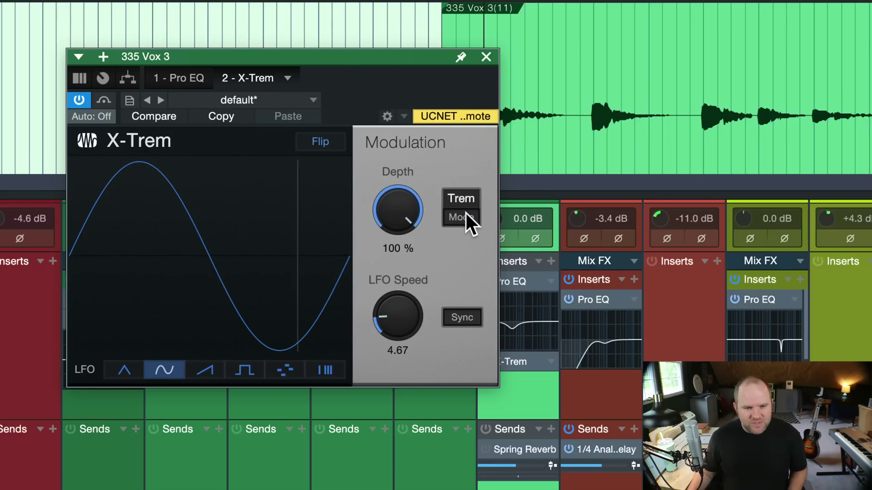
left_click(465, 218)
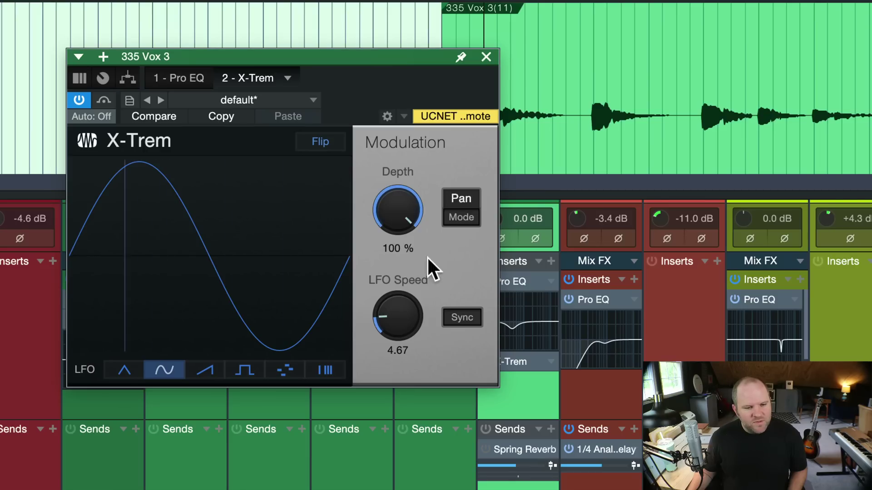
Switch X-Trem to Pan mode, slow the LFO speed to 3.62, and lower depth to 44.5 %
left_click(451, 217)
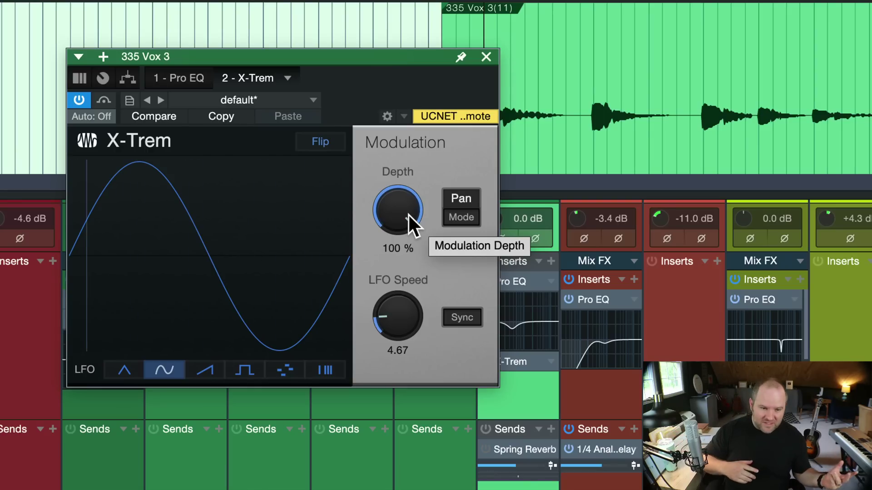
left_click_drag(402, 313, 399, 327)
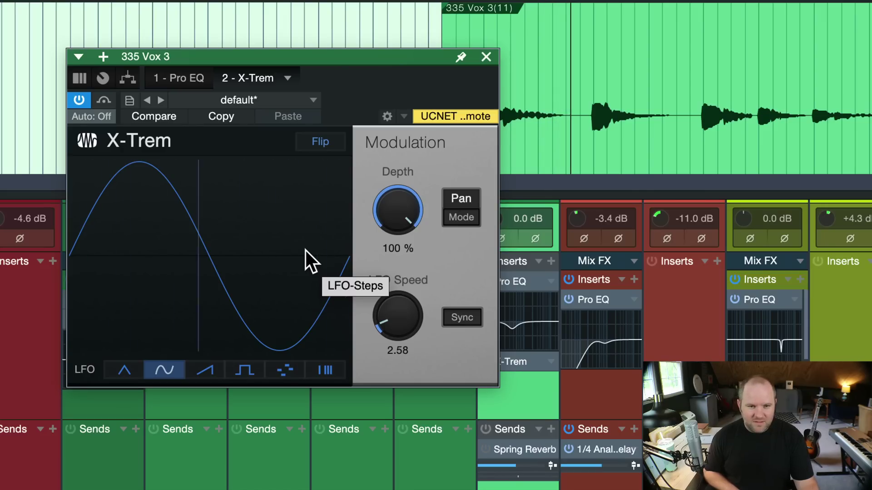
left_click_drag(390, 192, 397, 141)
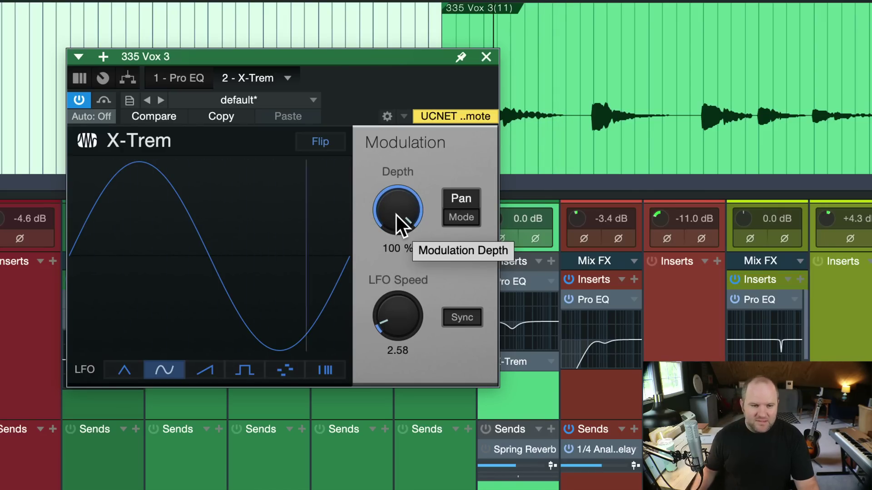
left_click_drag(396, 215, 402, 298)
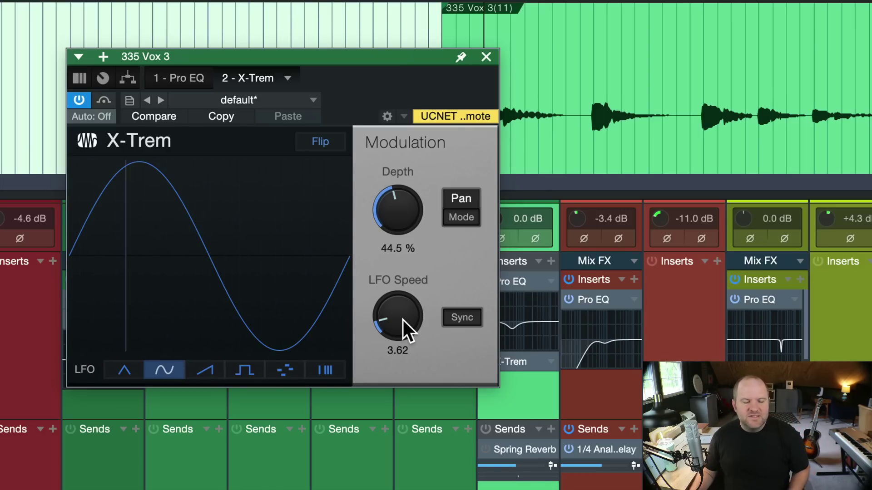
Raise the Pan depth to 82.5 % and settle the LFO speed at 8.41
left_click_drag(402, 213, 402, 140)
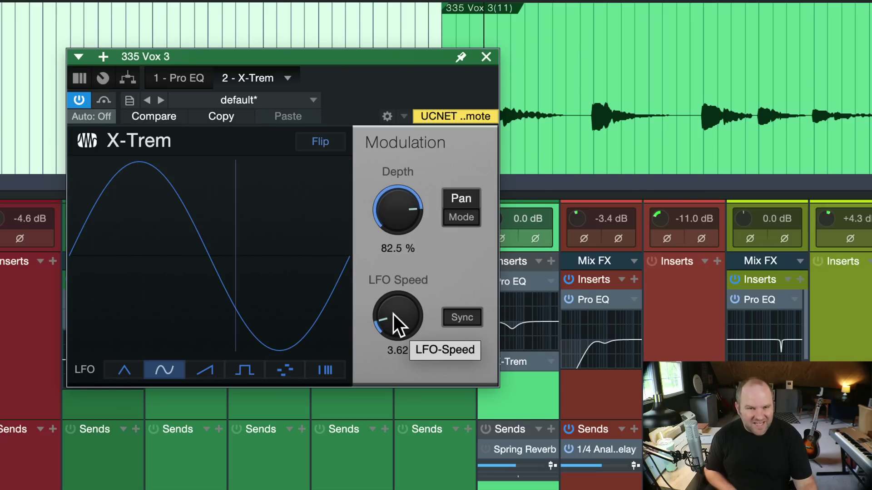
left_click_drag(393, 314, 393, 189)
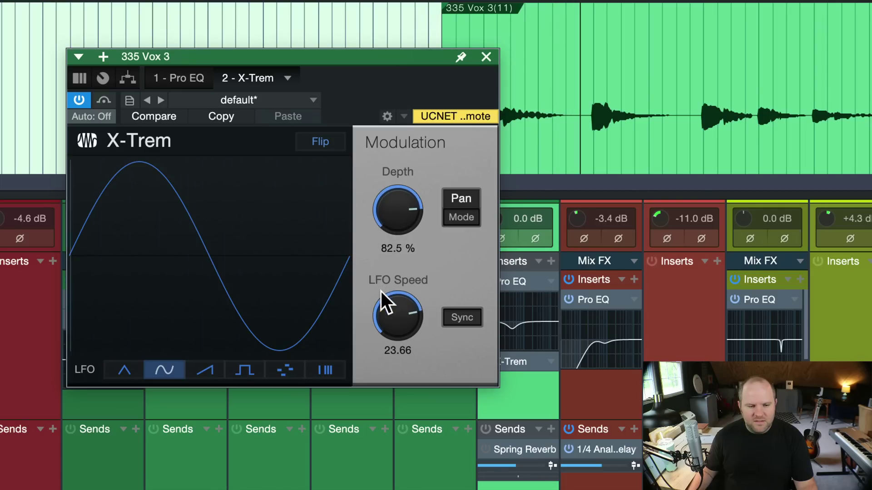
left_click_drag(389, 305, 403, 382)
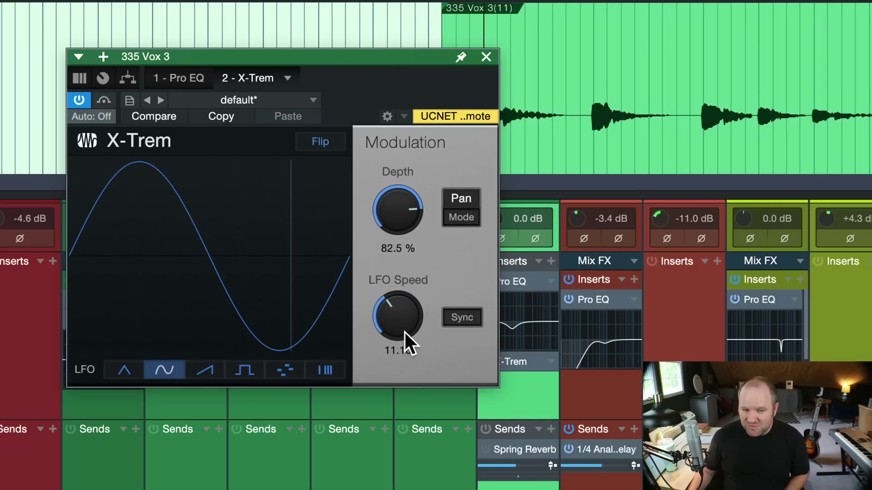
left_click_drag(405, 319, 400, 334)
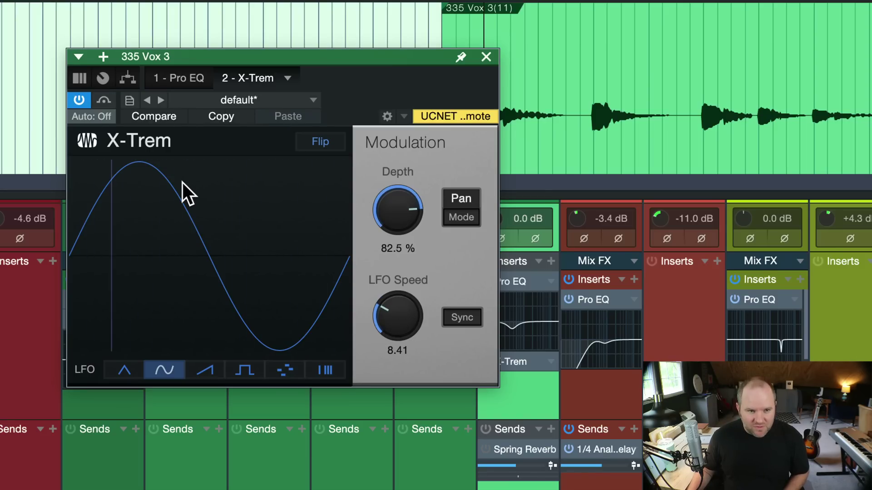